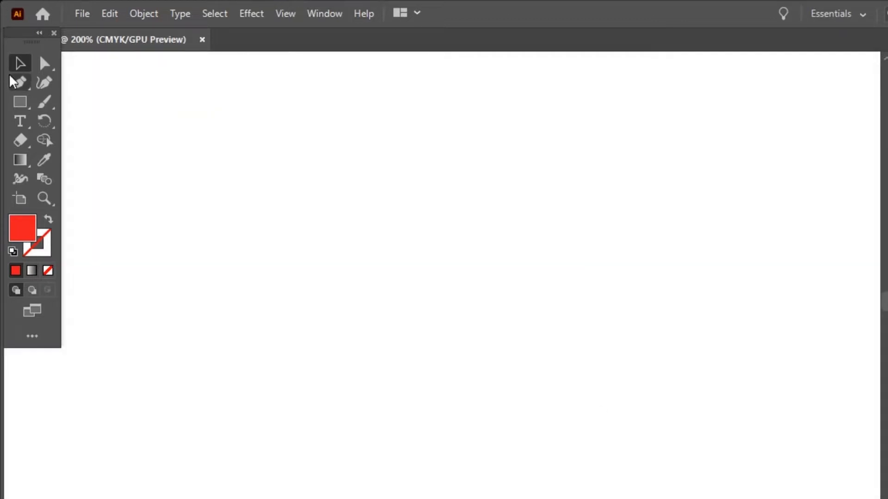
# - Try placing and deleting a single anchor point on the blank artboard with the Pen tool
pyautogui.click(19, 84)
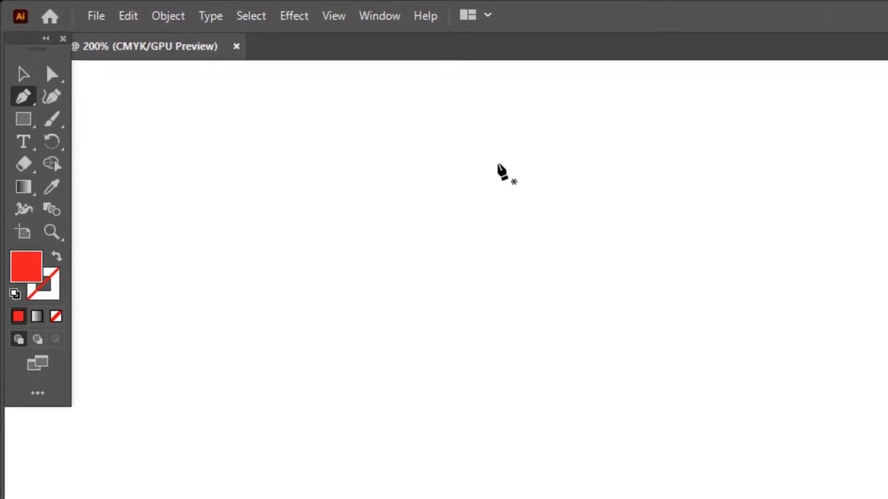
pyautogui.click(498, 165)
pyautogui.click(252, 259)
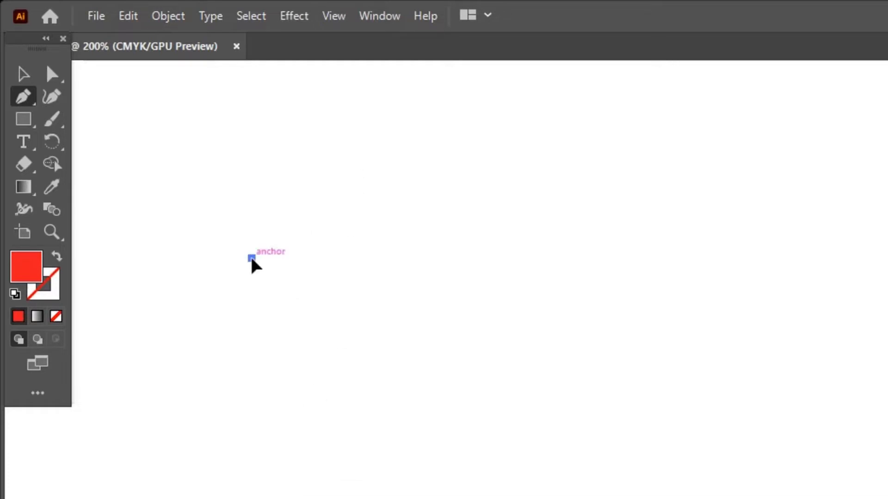
pyautogui.moveTo(252, 259)
pyautogui.mouseDown()
pyautogui.moveTo(288, 264)
pyautogui.moveTo(252, 261)
pyautogui.mouseUp()
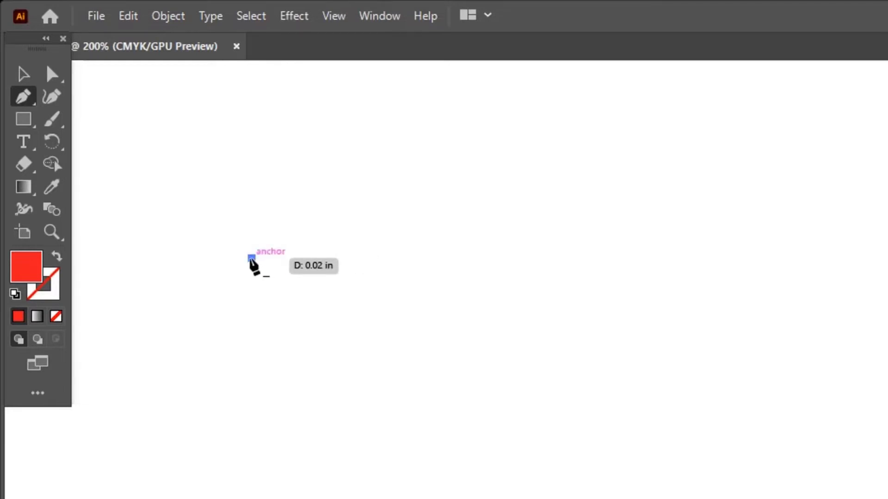
pyautogui.moveTo(250, 259); pyautogui.dragTo(250, 260)
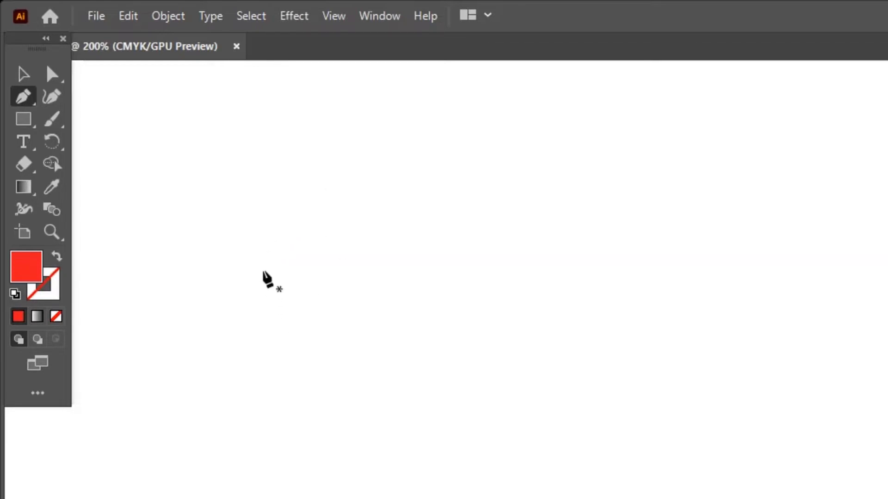
# - Draw a horizontal straight path across the artboard and add three anchor points along it
pyautogui.moveTo(263, 267); pyautogui.dragTo(665, 269)
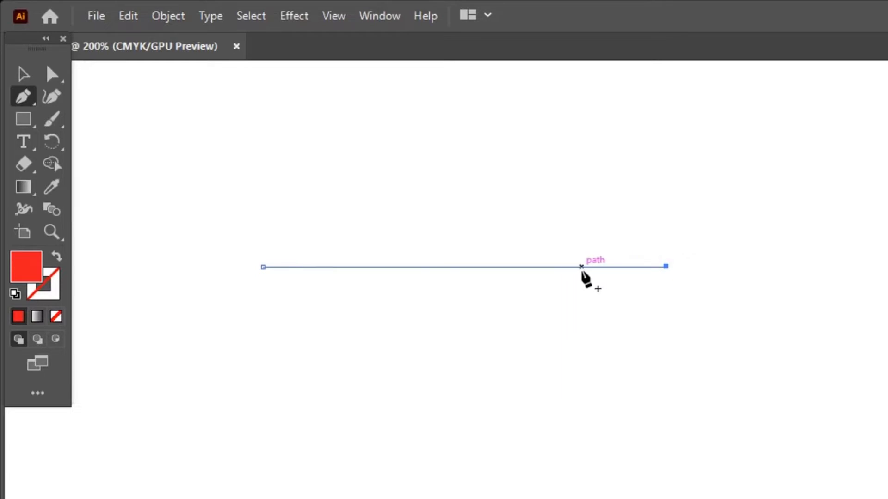
pyautogui.click(581, 267)
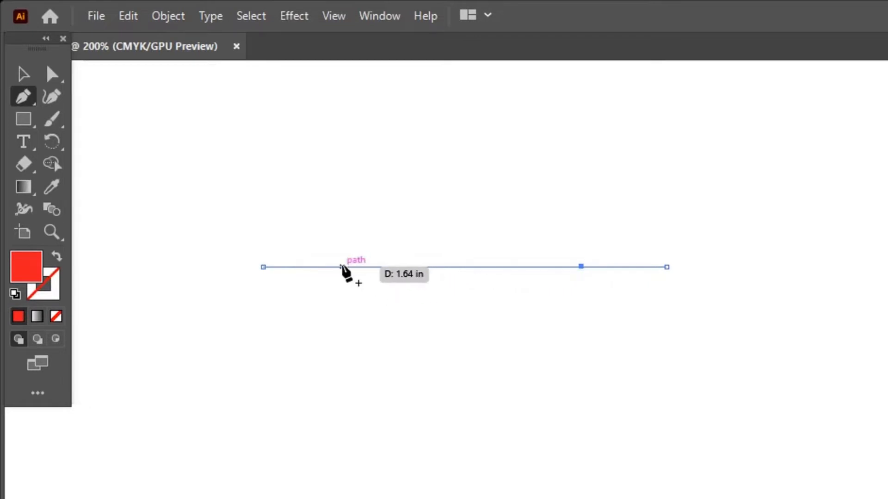
pyautogui.click(342, 267)
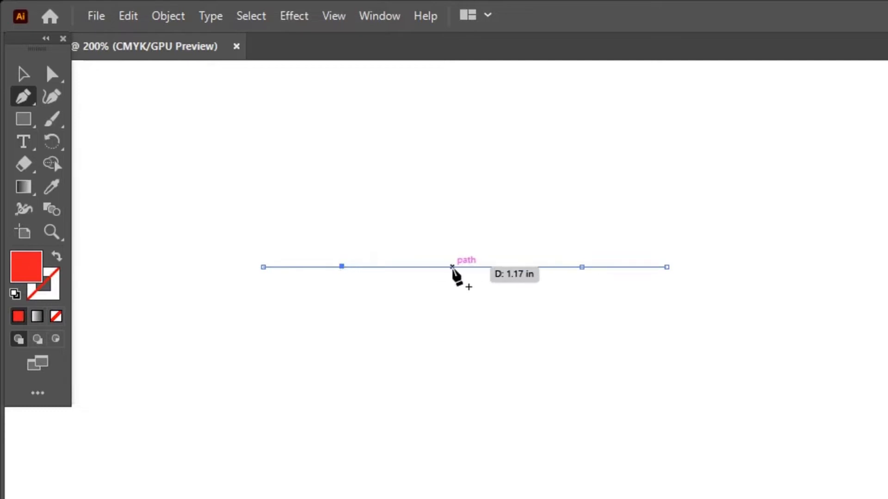
pyautogui.click(453, 266)
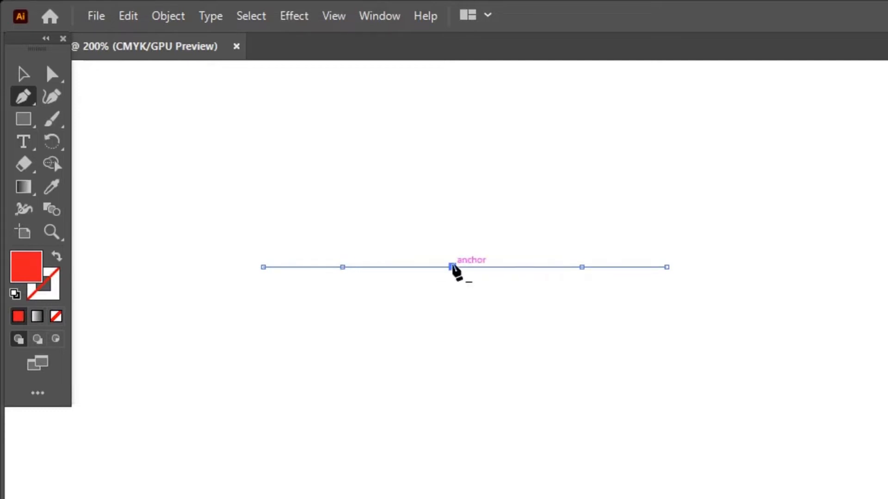
# - Delete the middle anchor point of the horizontal path and add it back in the same place
pyautogui.moveTo(453, 266); pyautogui.dragTo(453, 266)
pyautogui.click(452, 267)
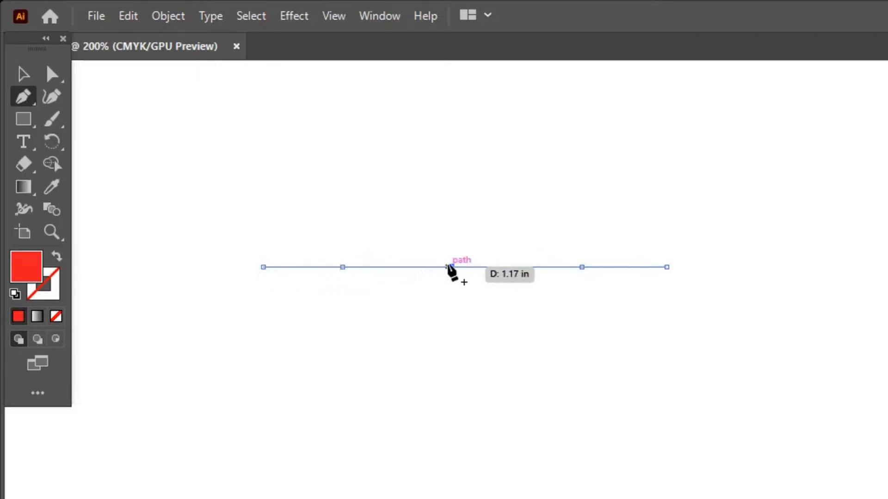
pyautogui.click(449, 267)
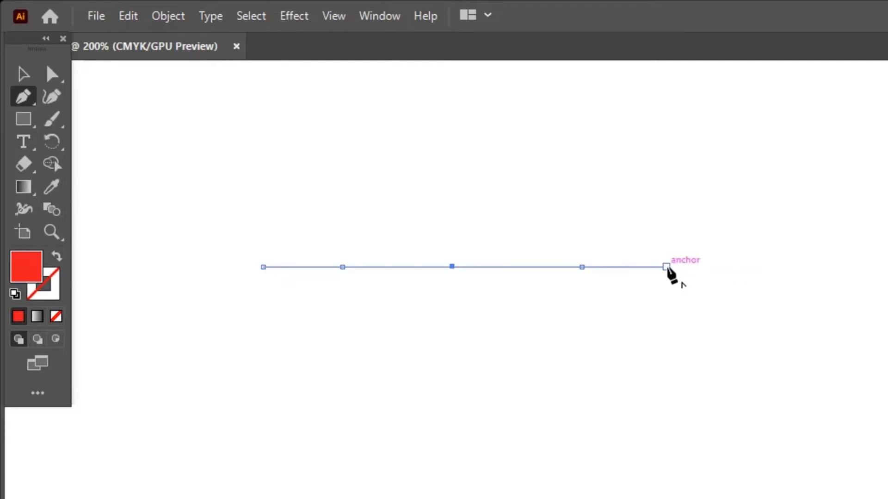
# - Resume the path from its right end anchor, pull out a direction handle about 0.55 in long, and swing it diagonally down to the right
pyautogui.click(666, 267)
pyautogui.keyDown('ctrl'); pyautogui.click(666, 267); pyautogui.keyUp('ctrl')
pyautogui.click(666, 267)
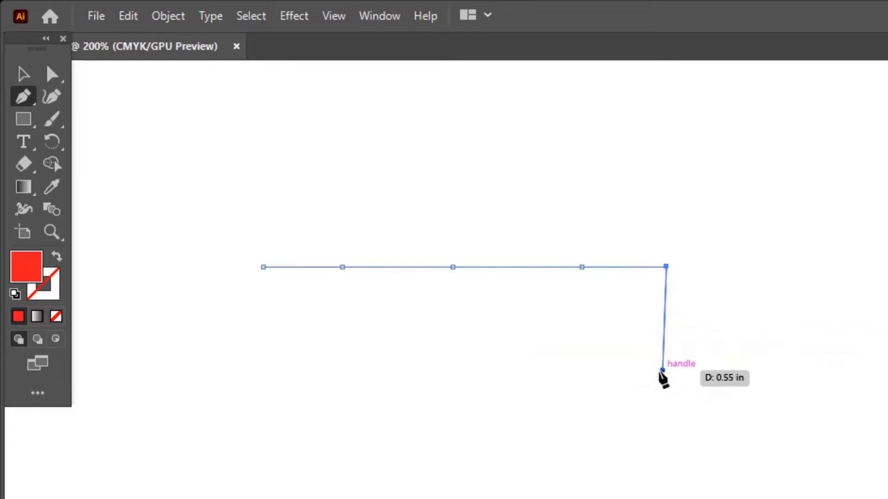
pyautogui.press('alt')
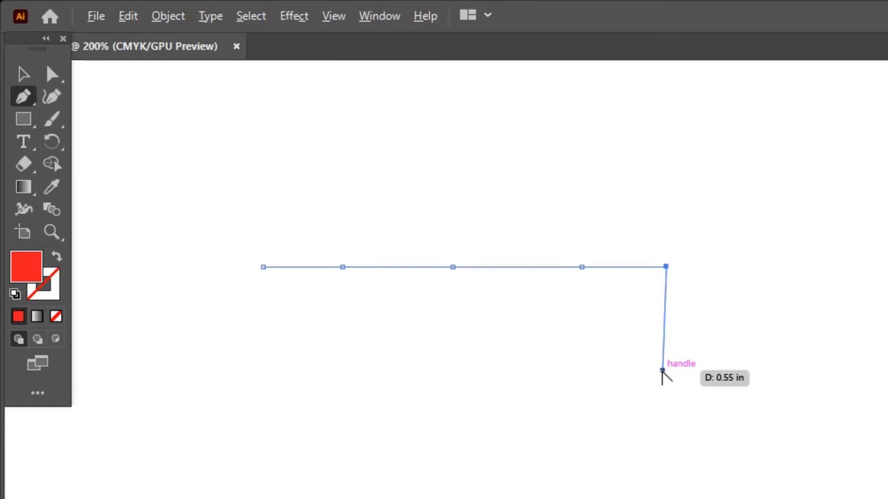
pyautogui.moveTo(662, 370); pyautogui.dragTo(858, 378)
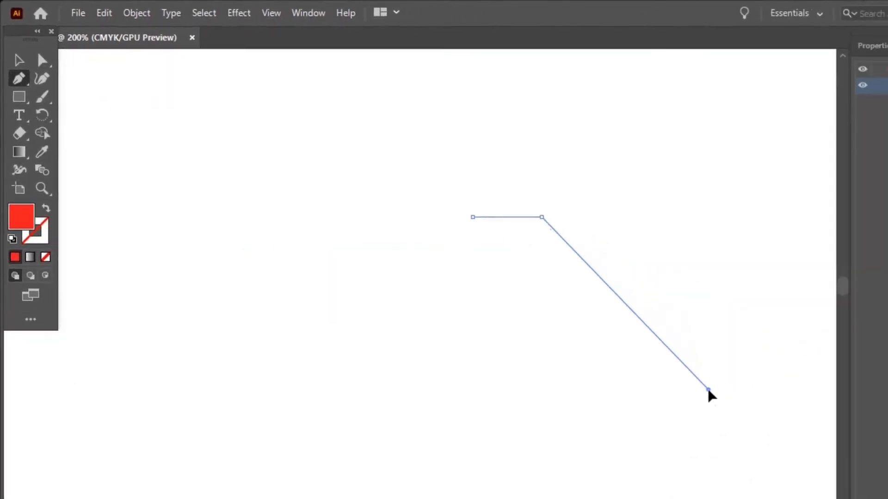
pyautogui.click(800, 442)
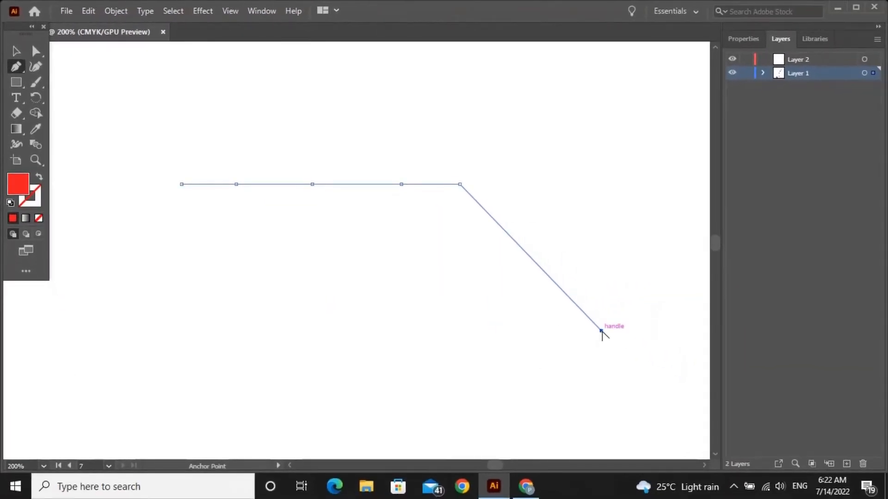
# - Try shorter and longer lengths and different angles for the direction handle at the right end anchor
pyautogui.moveTo(601, 331); pyautogui.dragTo(468, 202)
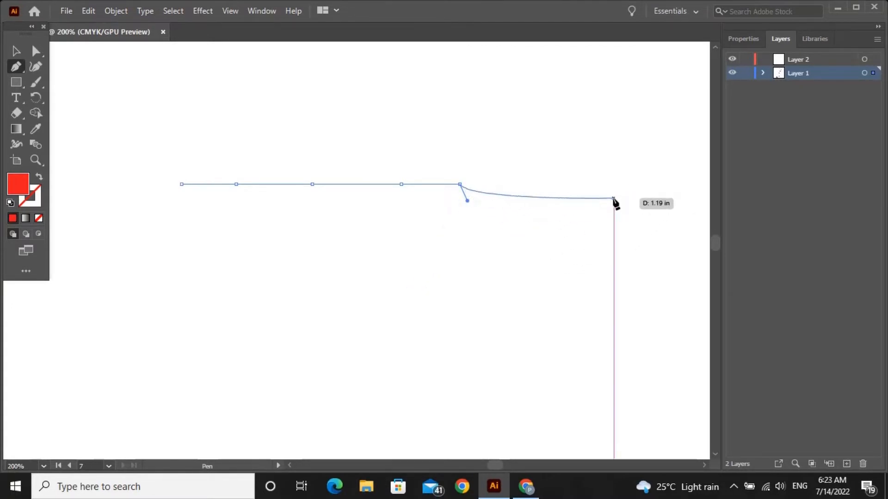
pyautogui.moveTo(467, 201); pyautogui.dragTo(479, 209)
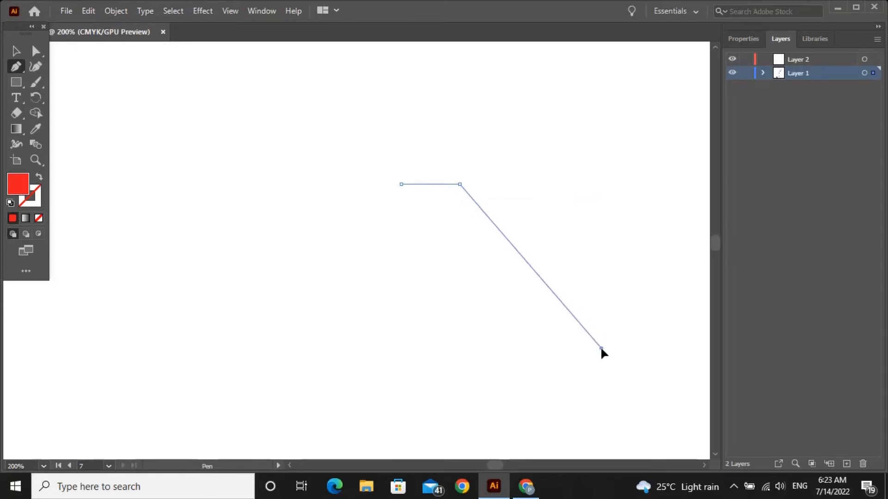
pyautogui.moveTo(601, 348); pyautogui.dragTo(635, 388)
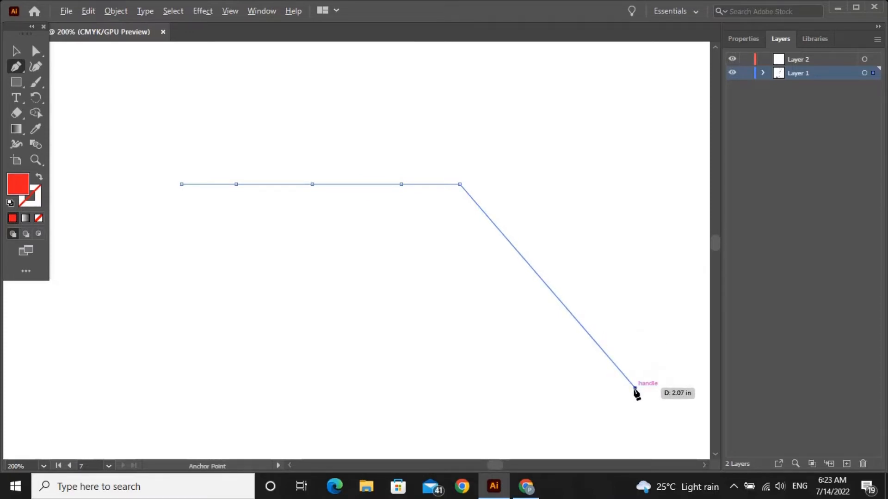
pyautogui.moveTo(635, 388); pyautogui.dragTo(478, 242)
# - Slope the direction handle down to the right and add a curved segment ending about 1.05 in from the right end anchor
pyautogui.moveTo(459, 383); pyautogui.dragTo(646, 276)
pyautogui.press('alt')
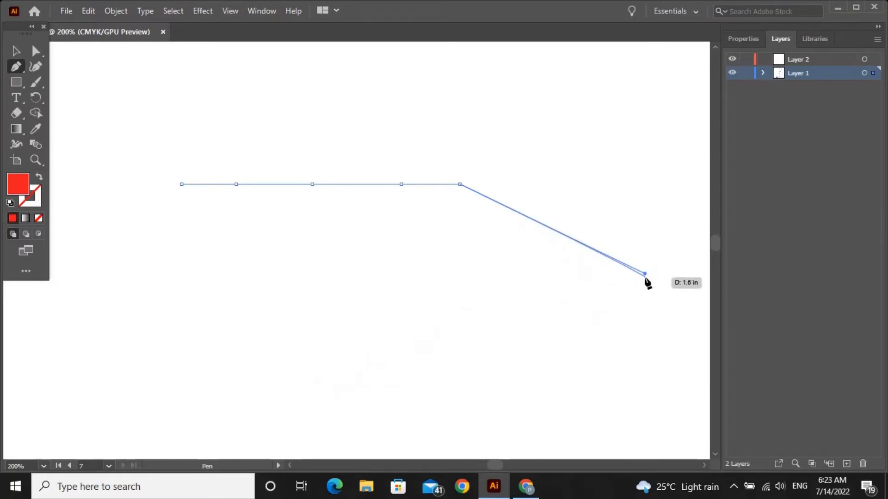
pyautogui.moveTo(645, 274)
pyautogui.mouseDown()
pyautogui.moveTo(617, 269)
pyautogui.moveTo(638, 272)
pyautogui.mouseUp()
pyautogui.hotkey('ctrl', 'z')
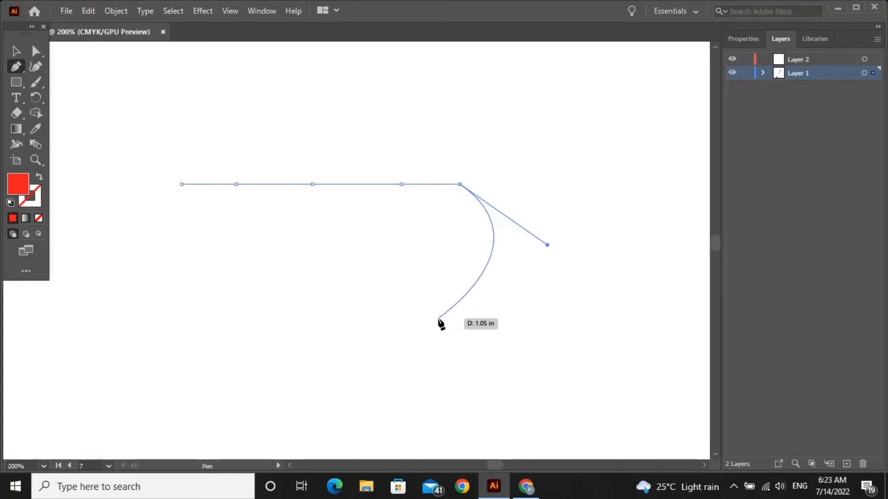
pyautogui.click(438, 318)
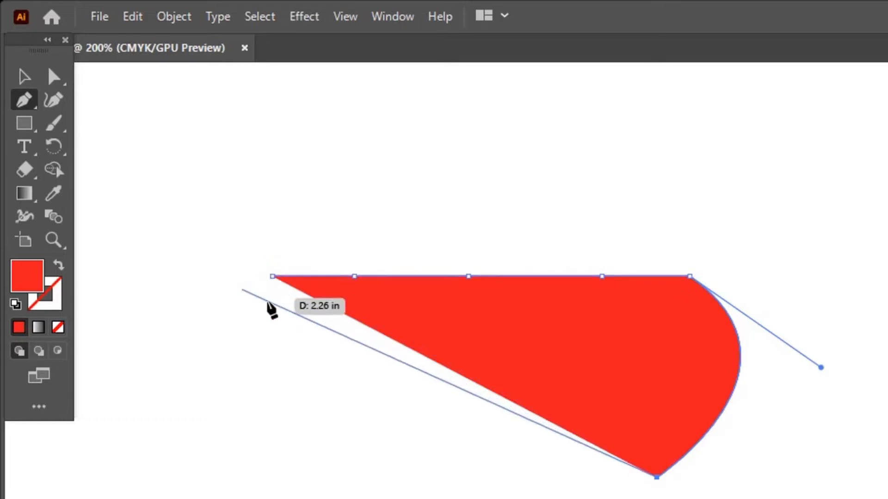
# - Extend the path with straight segments to the lower left, up the left side, and diagonally across the horizontal edge to the upper right
pyautogui.click(323, 498)
pyautogui.click(255, 438)
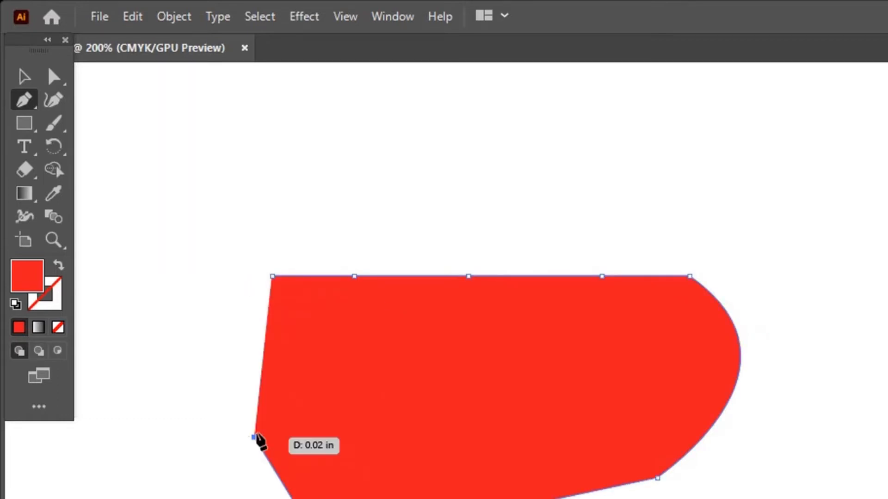
pyautogui.click(559, 158)
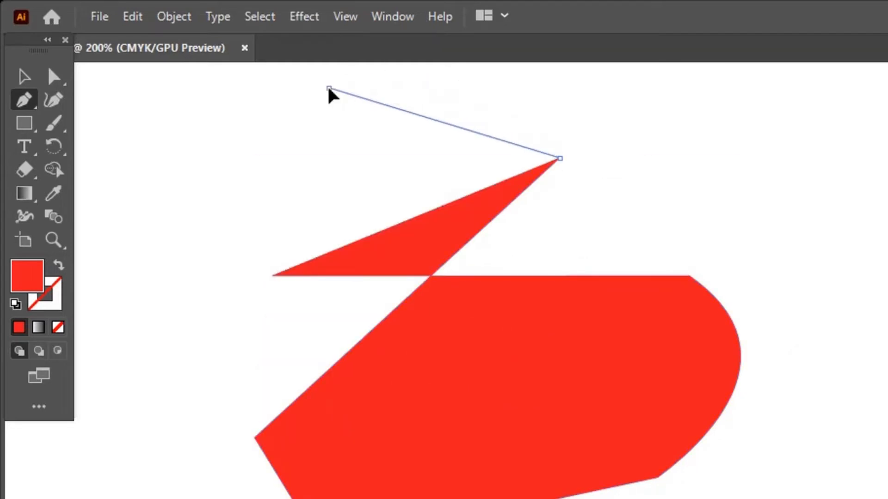
# - Add an upper-left anchor to the path and replace the horizontal edge's leftmost inner anchor with one slightly further right
pyautogui.click(328, 88)
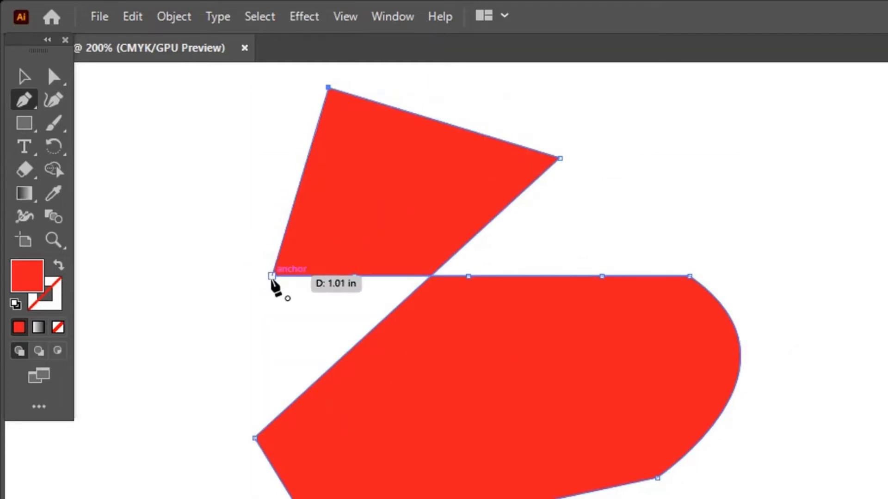
pyautogui.click(354, 277)
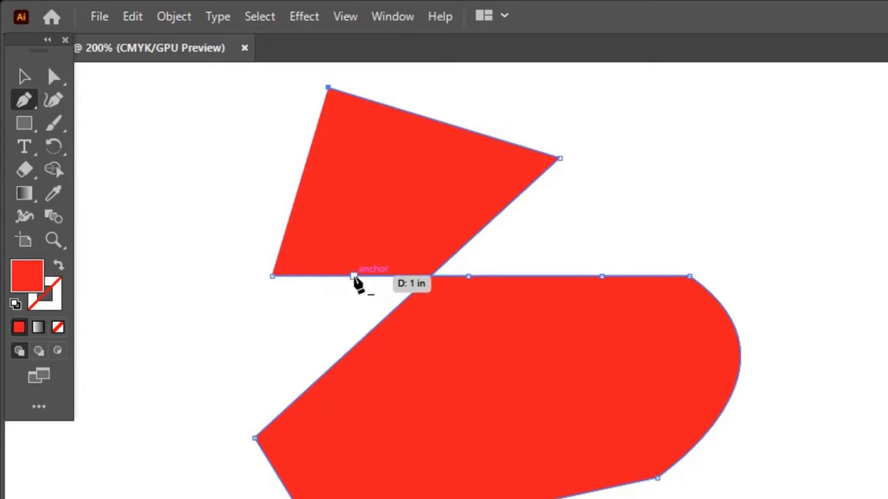
pyautogui.click(354, 277)
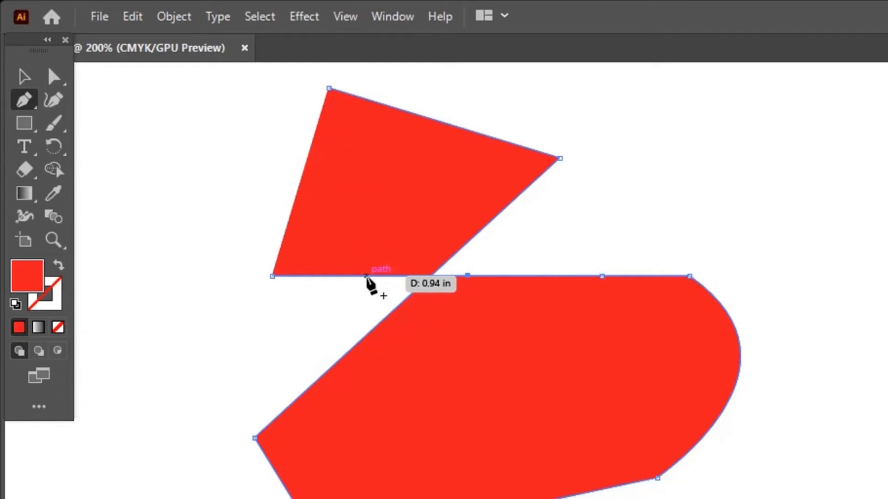
pyautogui.click(367, 276)
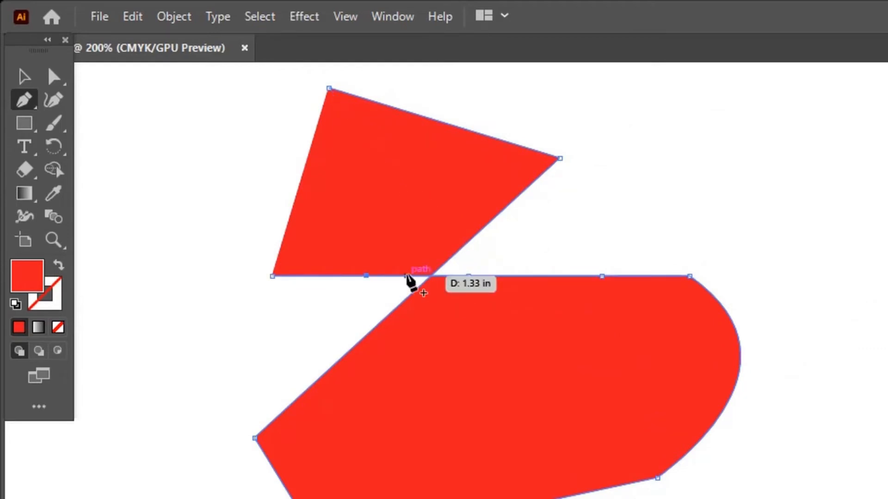
# - Select the red shape, undo back to before its upper-left anchor was added, and deselect it
pyautogui.press('v')
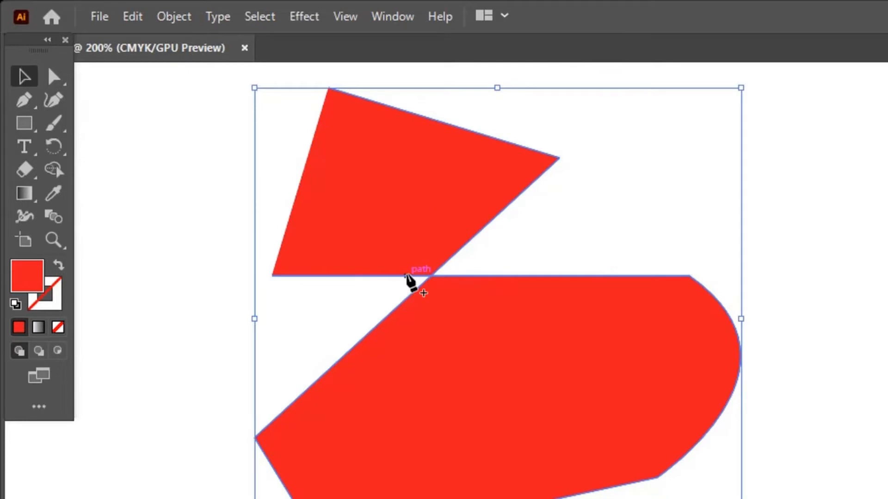
pyautogui.click(793, 250)
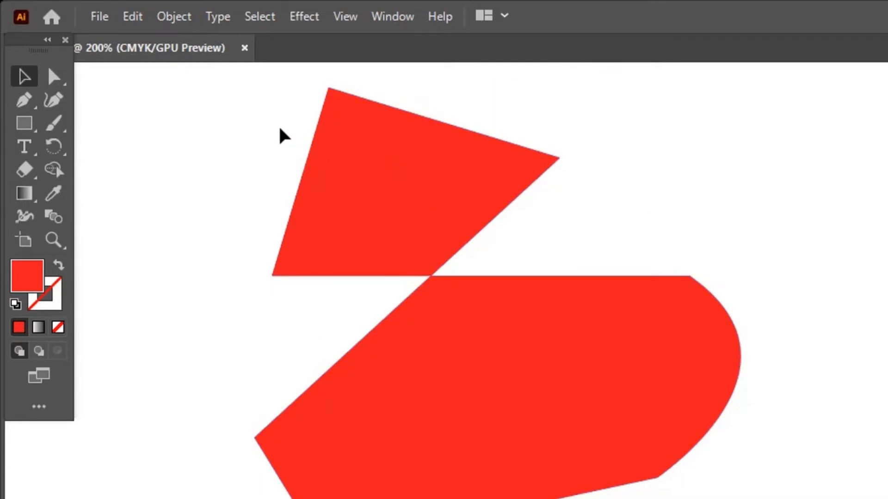
pyautogui.click(273, 277)
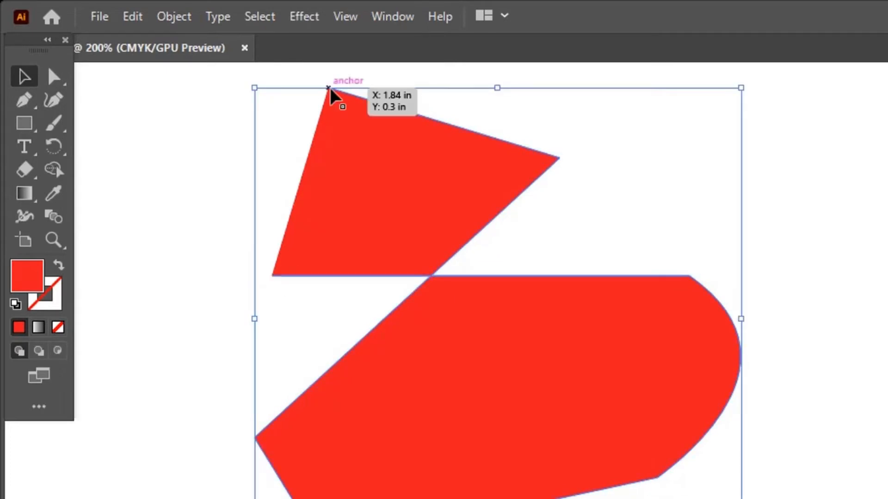
pyautogui.click(274, 276)
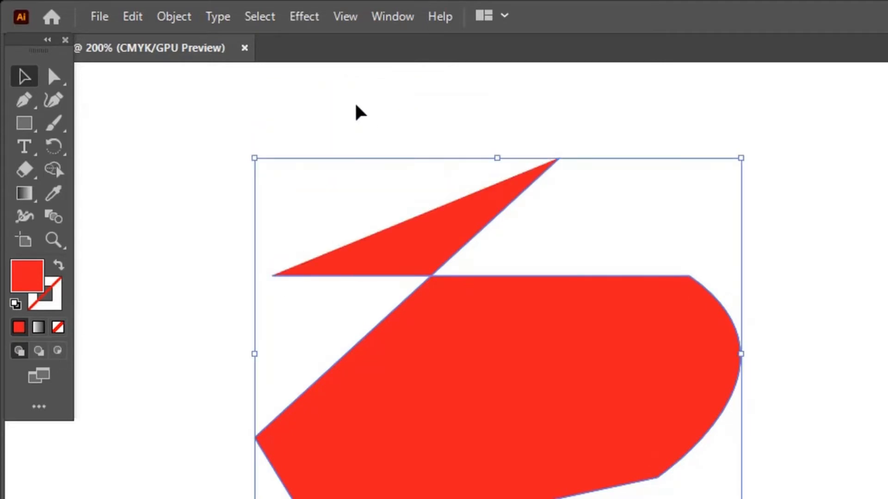
pyautogui.click(346, 111)
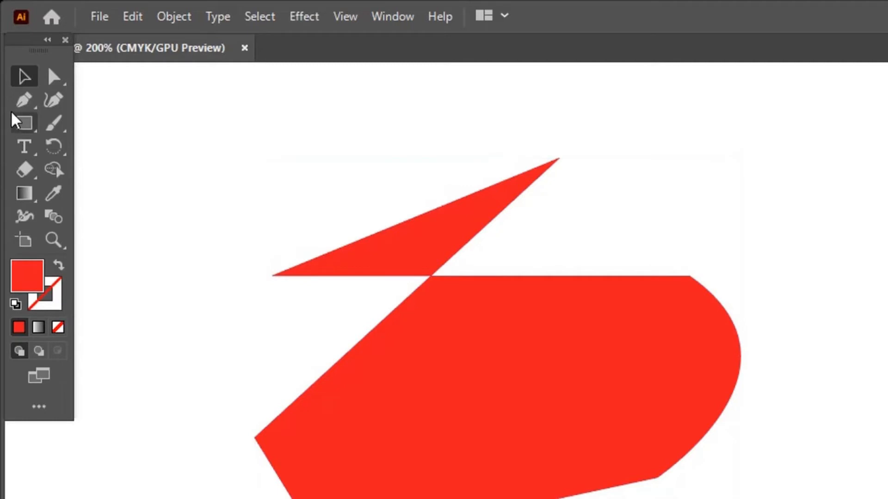
# - Resume the red open path from its upper-right end anchor, add an upper-left corner anchor, and close the path at its left end anchor
pyautogui.click(21, 99)
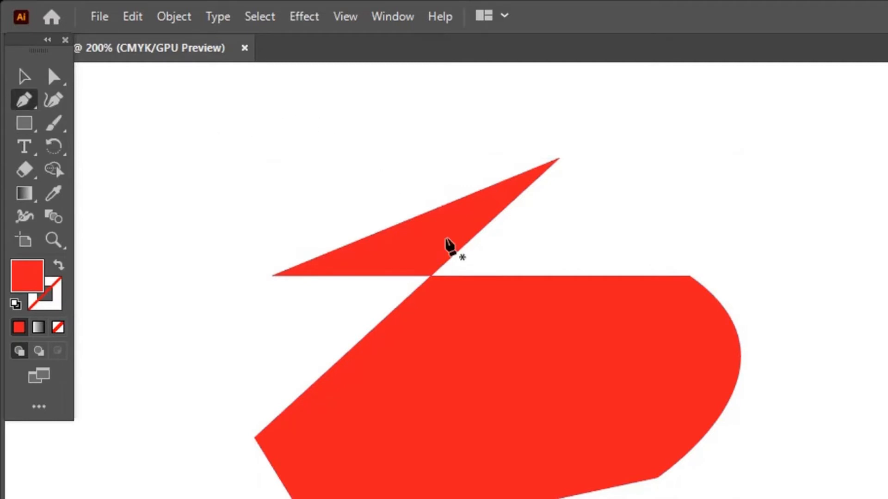
pyautogui.press('v')
pyautogui.click(381, 269)
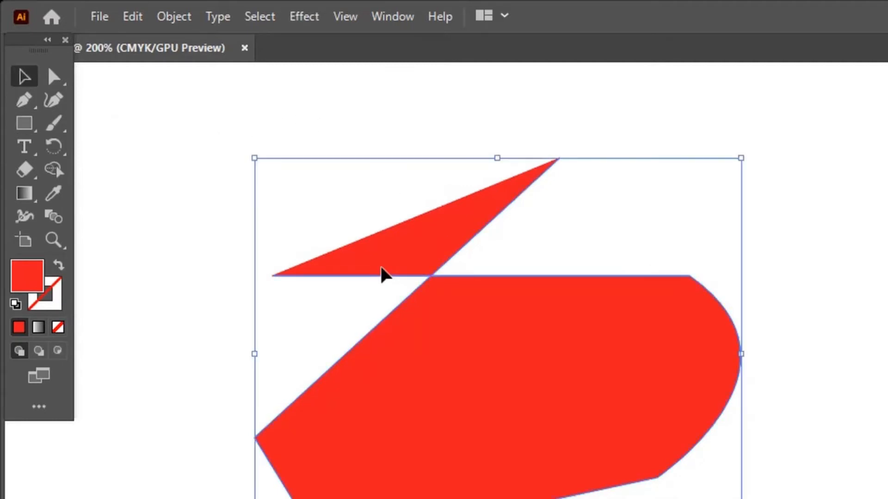
pyautogui.click(29, 103)
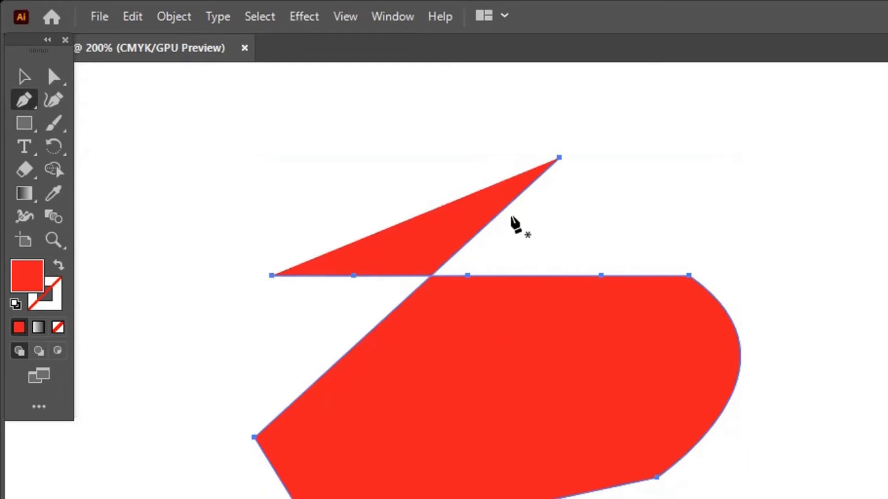
pyautogui.click(558, 158)
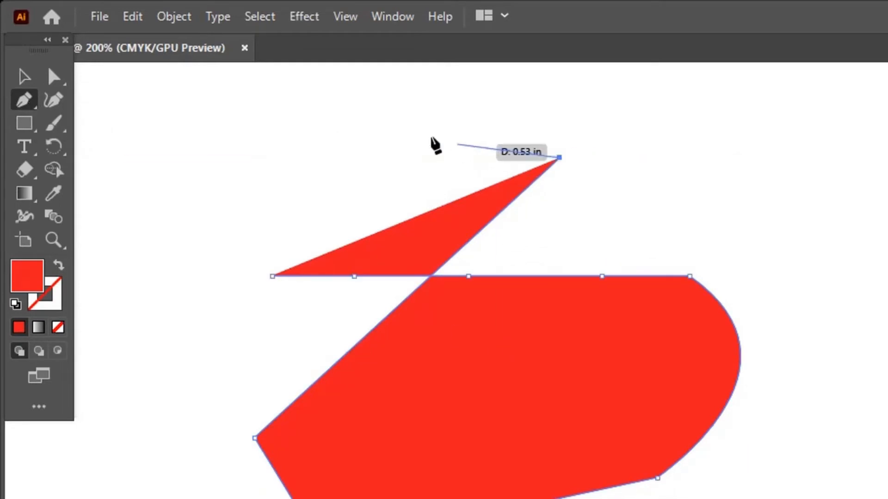
pyautogui.click(349, 112)
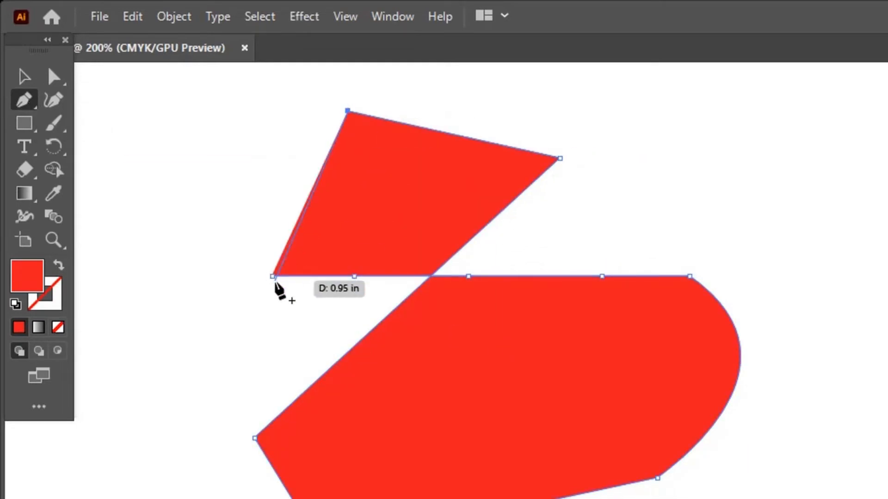
pyautogui.click(272, 276)
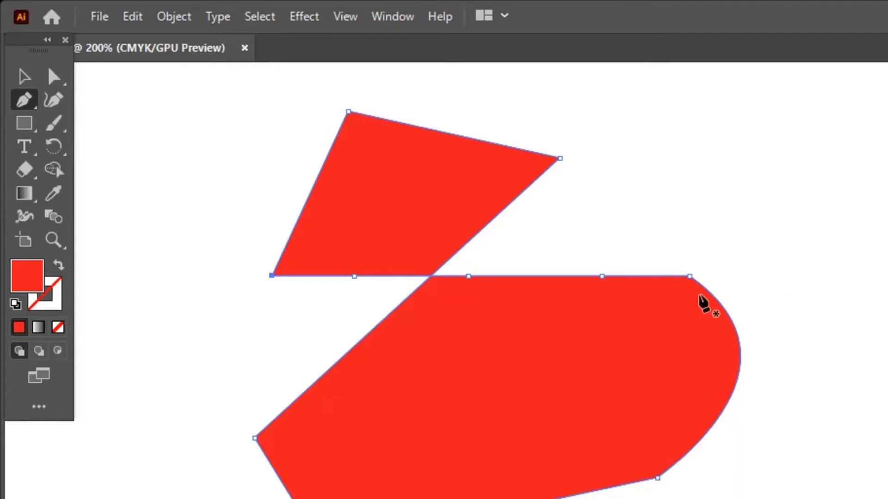
pyautogui.click(690, 276)
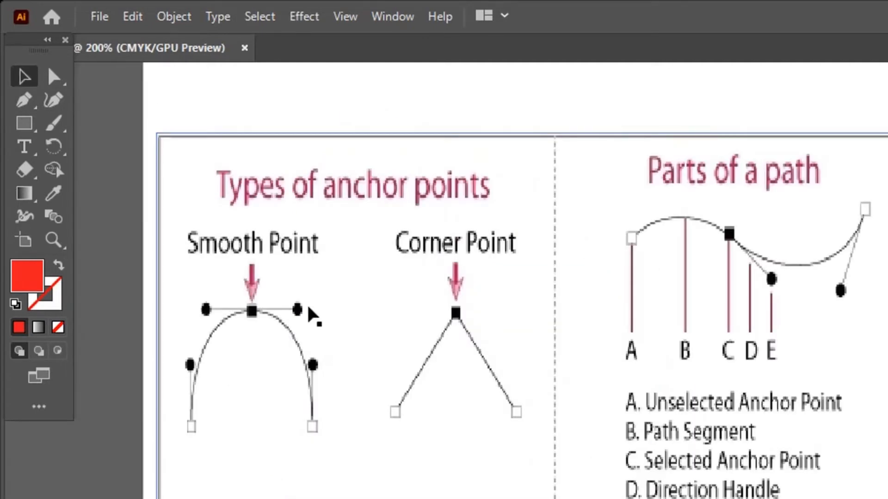
pyautogui.click(21, 101)
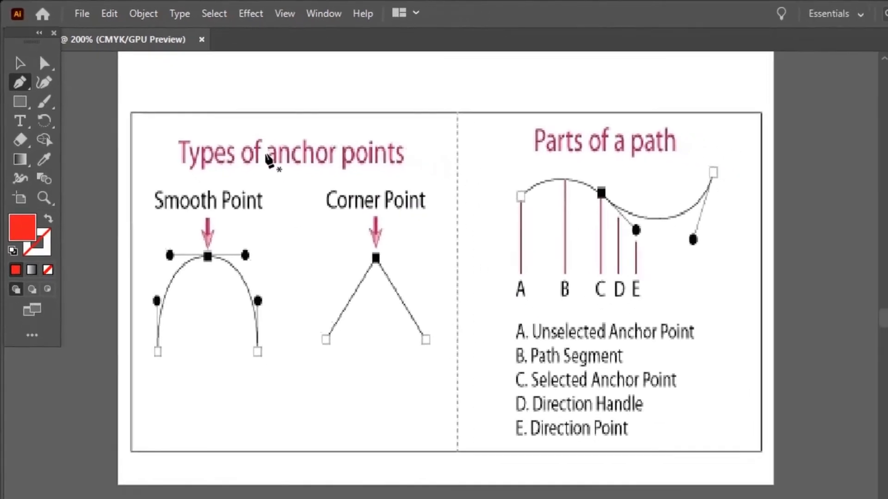
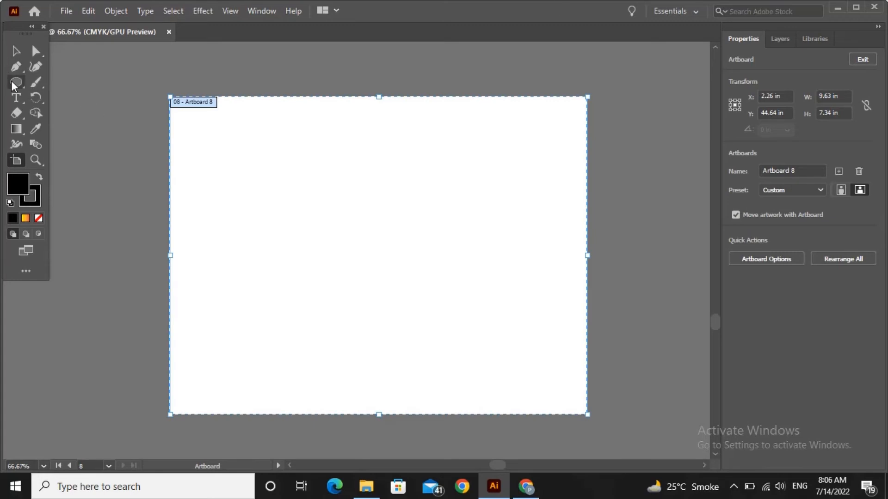
# - Draw a black ellipse about 4.37 in wide and 4.52 in high, and move its centre to about X 3.58 in, Y 2.96 in
pyautogui.moveTo(13, 82); pyautogui.dragTo(54, 97)
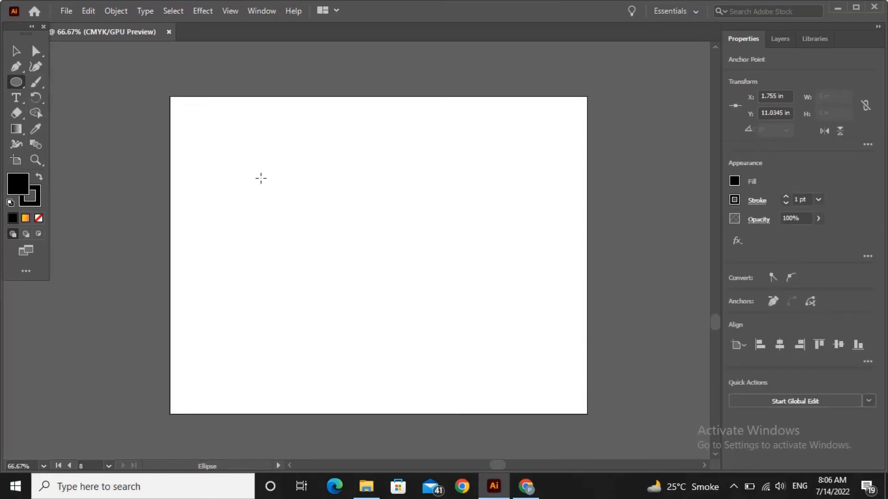
pyautogui.moveTo(261, 178); pyautogui.dragTo(449, 373)
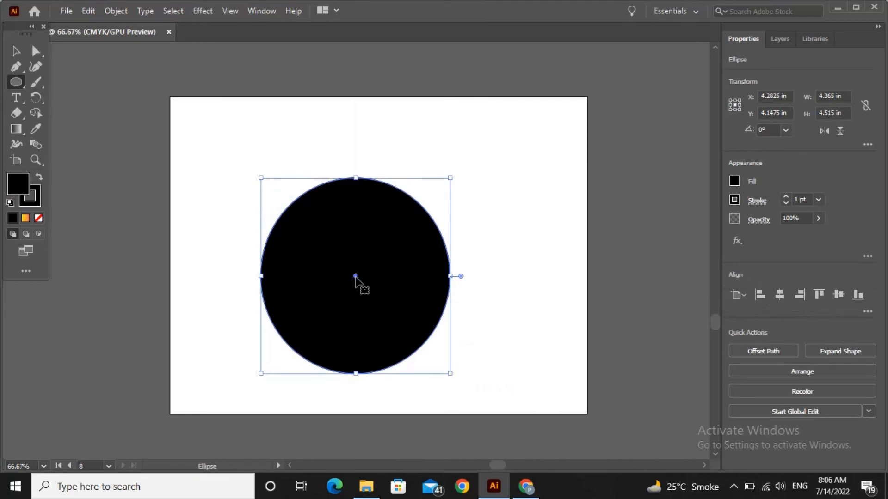
pyautogui.moveTo(355, 276); pyautogui.dragTo(325, 224)
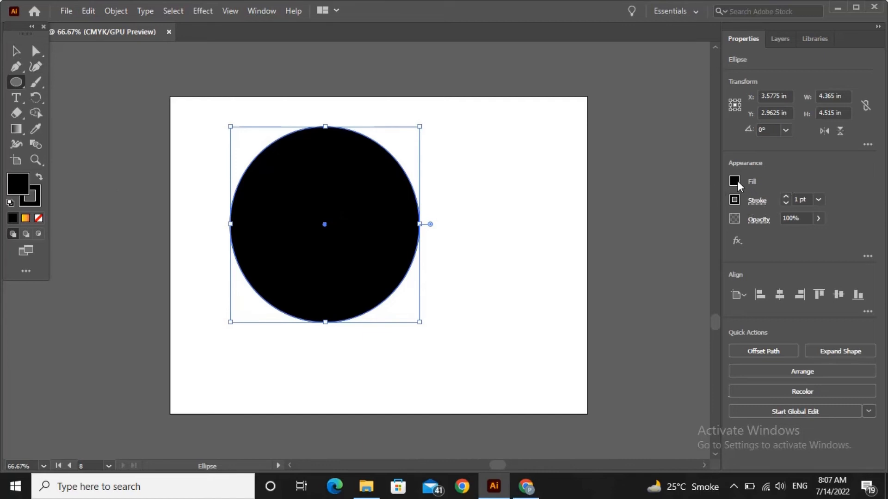
# - Set the ellipse's opacity to 18% and deselect it
pyautogui.click(819, 219)
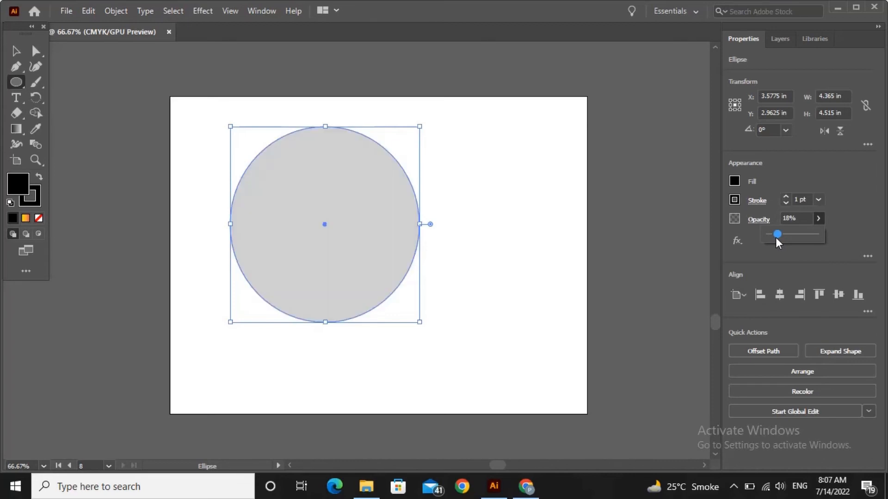
pyautogui.click(13, 70)
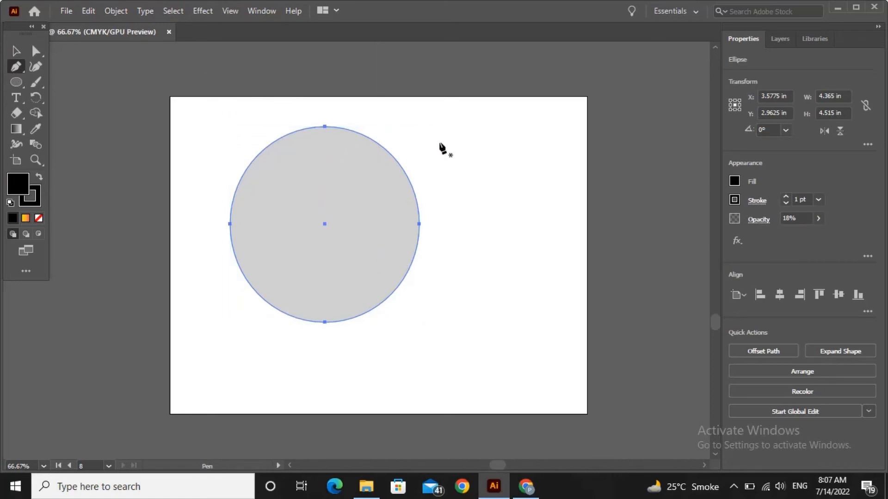
pyautogui.click(15, 51)
pyautogui.click(532, 139)
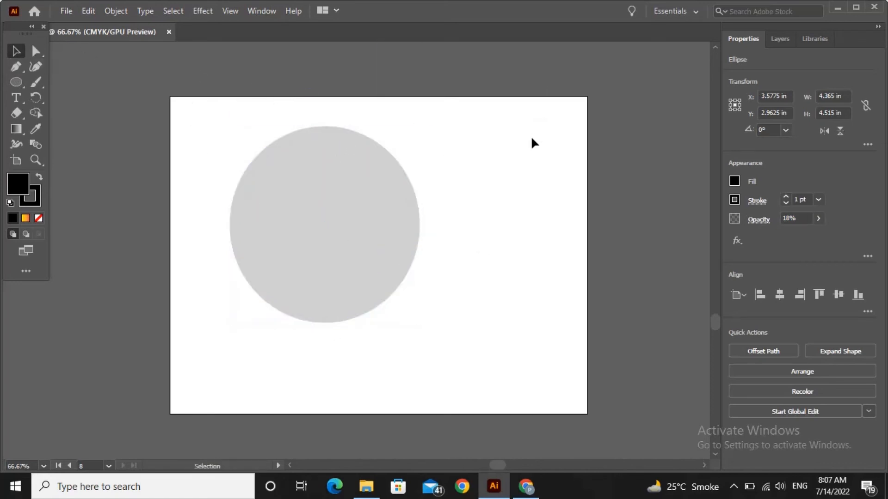
# - Trace the ellipse's upper-left quarter with the Pen tool, starting at its leftmost anchor and ending in a smooth anchor at its top
pyautogui.click(20, 67)
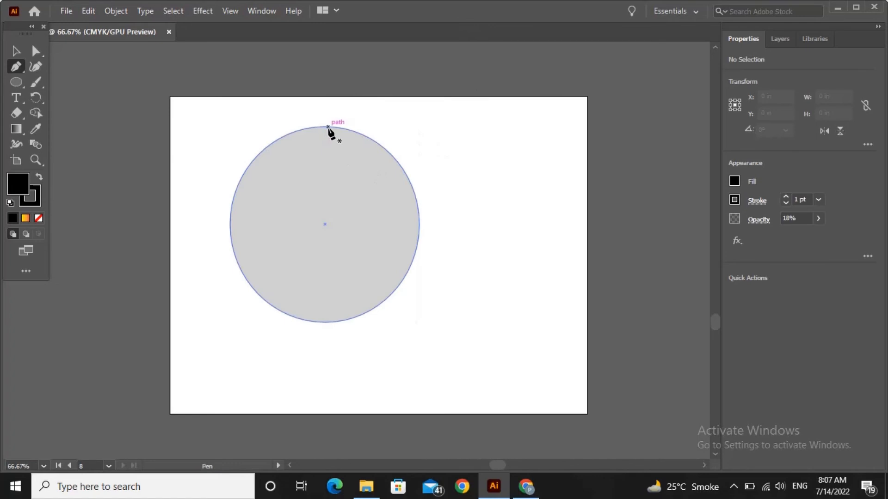
pyautogui.click(230, 225)
pyautogui.moveTo(230, 225); pyautogui.dragTo(327, 131)
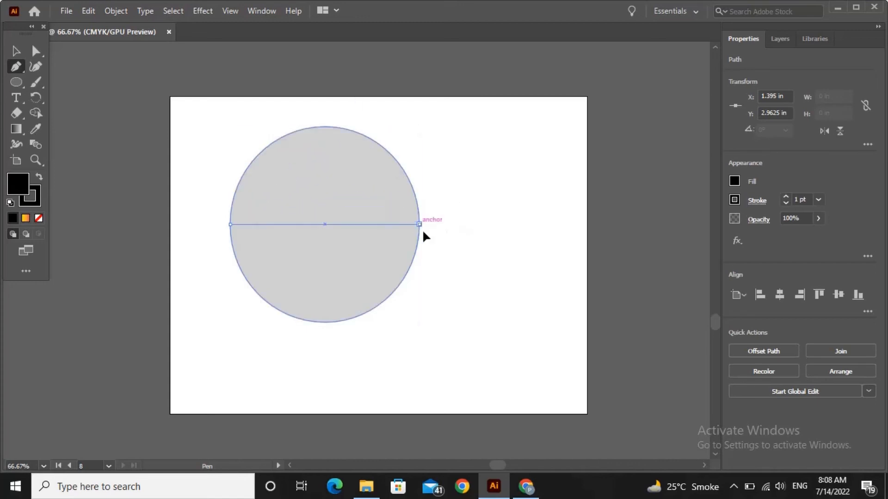
pyautogui.moveTo(419, 225); pyautogui.dragTo(517, 291)
pyautogui.hotkey('ctrl', 'z')
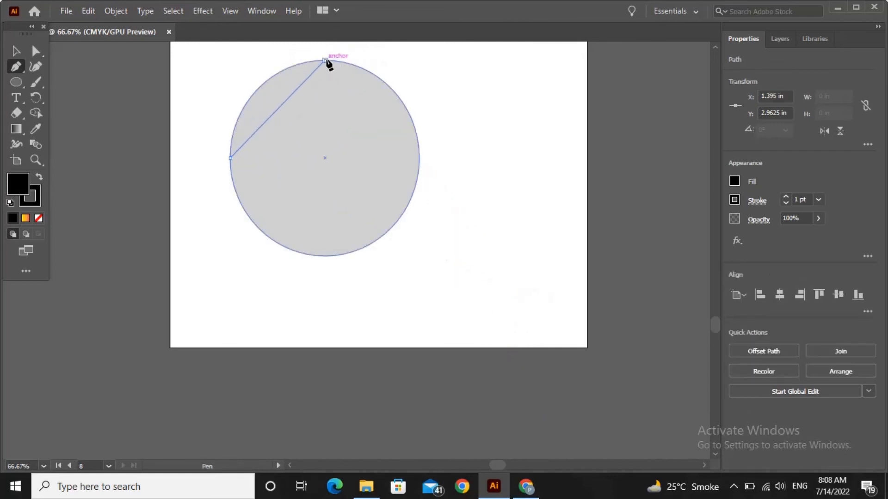
pyautogui.moveTo(325, 61); pyautogui.dragTo(421, 163)
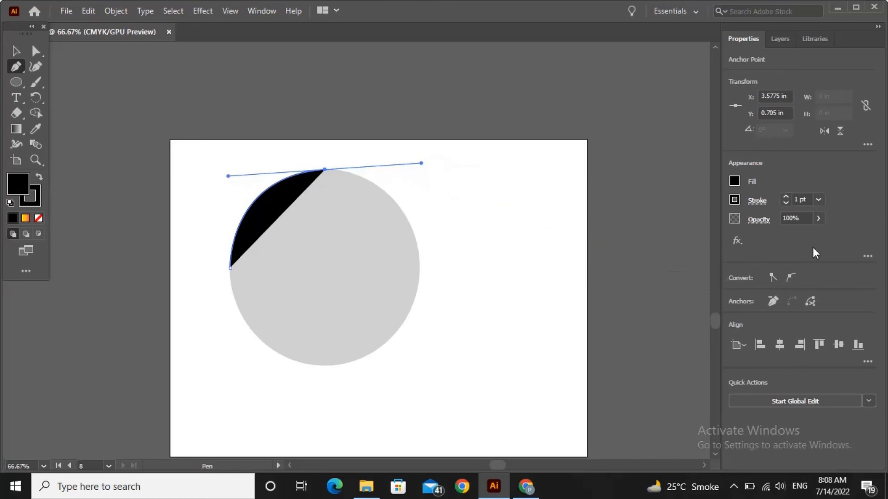
# - Reduce the traced path's opacity to 8%
pyautogui.click(815, 222)
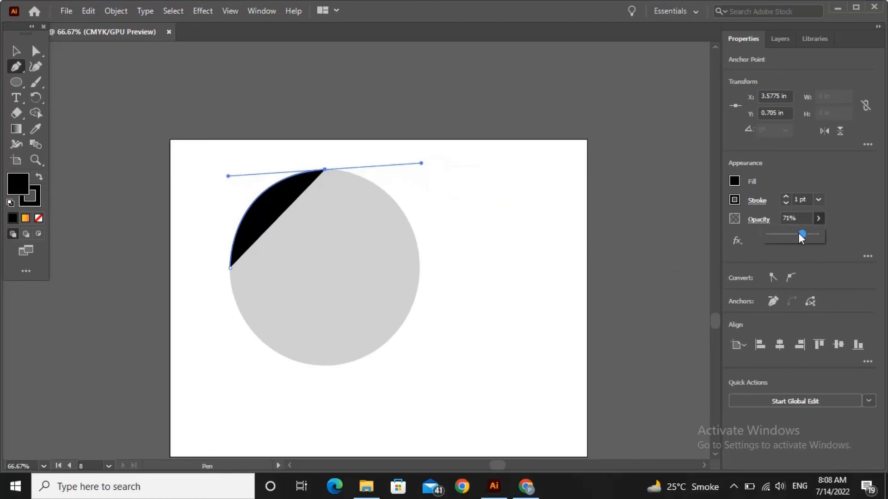
pyautogui.moveTo(780, 236); pyautogui.dragTo(779, 237)
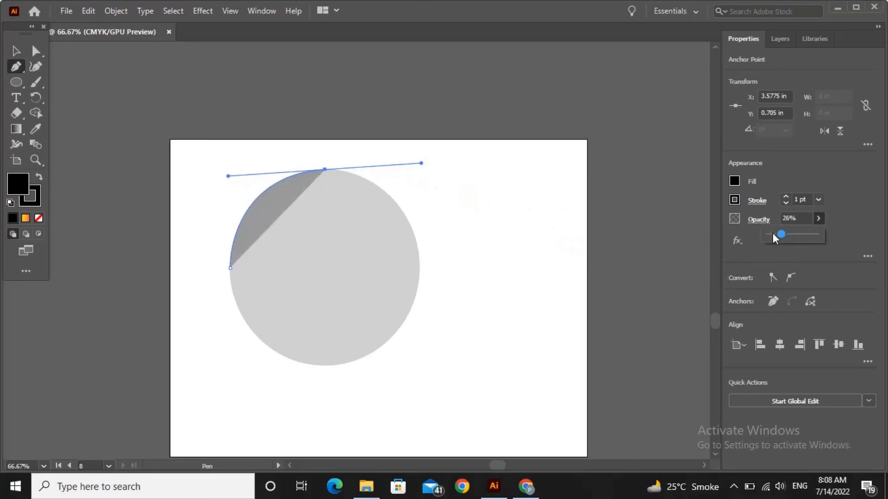
pyautogui.moveTo(774, 234); pyautogui.dragTo(774, 234)
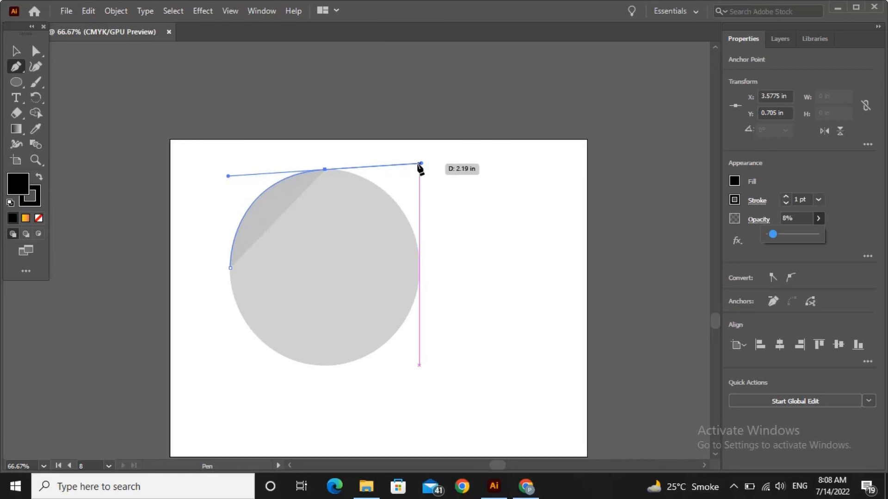
# - Adjust the top anchor's outgoing handle, then continue tracing through smooth right-side and bottom anchors and close the path at the leftmost anchor
pyautogui.press('alt')
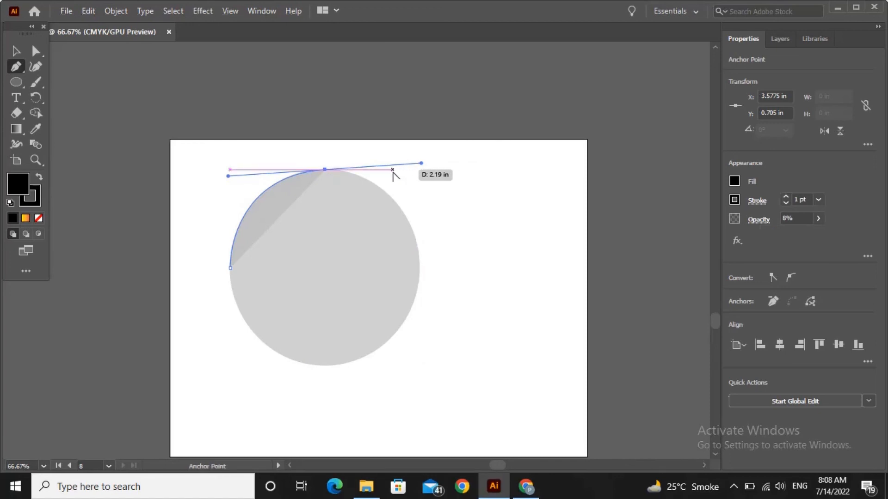
pyautogui.moveTo(393, 174); pyautogui.dragTo(394, 187)
pyautogui.moveTo(418, 259); pyautogui.dragTo(427, 346)
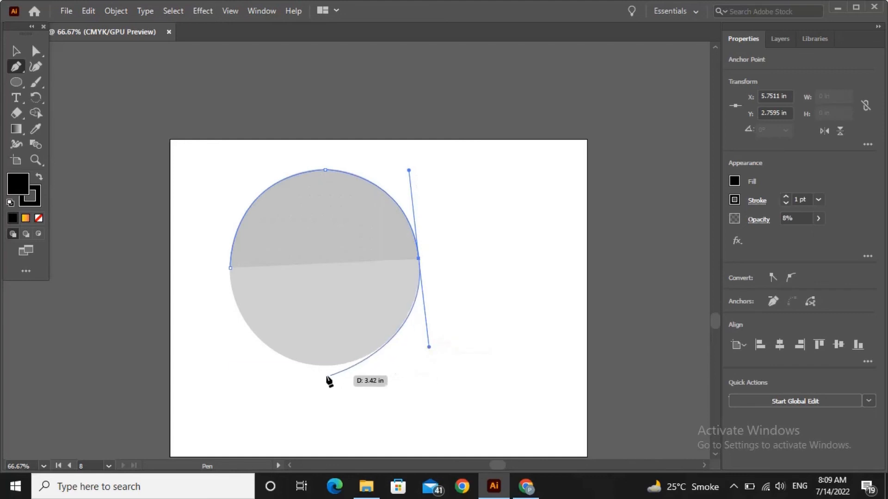
pyautogui.moveTo(325, 366); pyautogui.dragTo(307, 363)
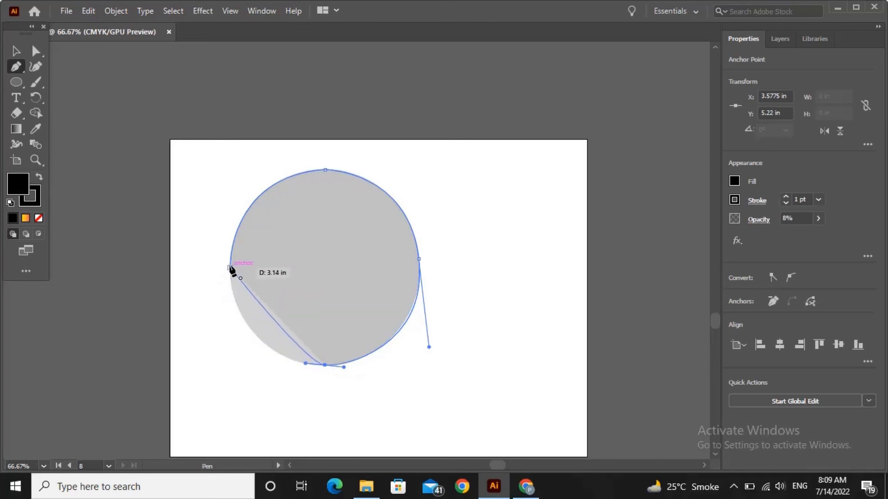
pyautogui.moveTo(230, 268); pyautogui.dragTo(224, 181)
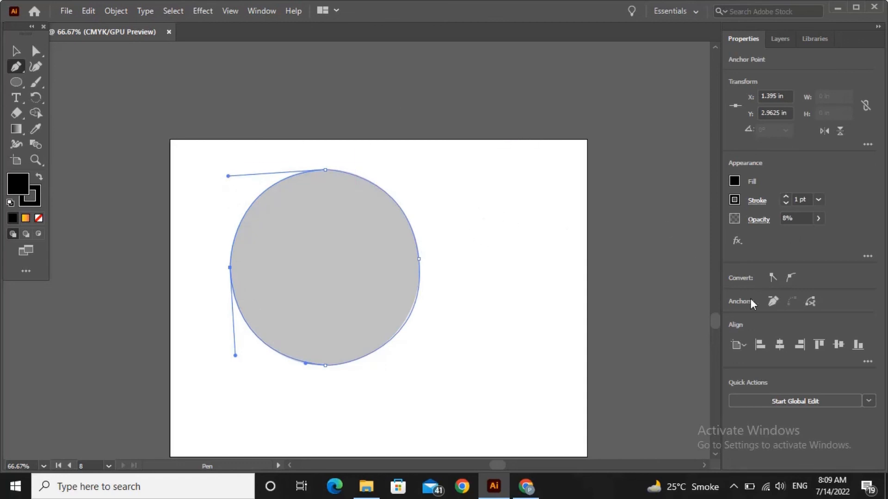
# - Reshape the traced path's lower-right curve, shortening the right-side anchor's lower handle
pyautogui.moveTo(716, 321); pyautogui.dragTo(716, 325)
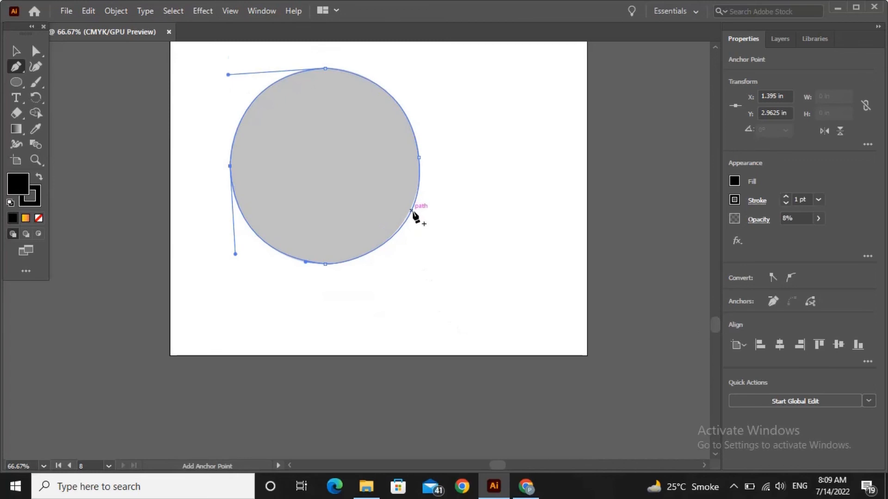
pyautogui.press('ctrl')
pyautogui.keyDown('ctrl'); pyautogui.click(410, 213); pyautogui.keyUp('ctrl')
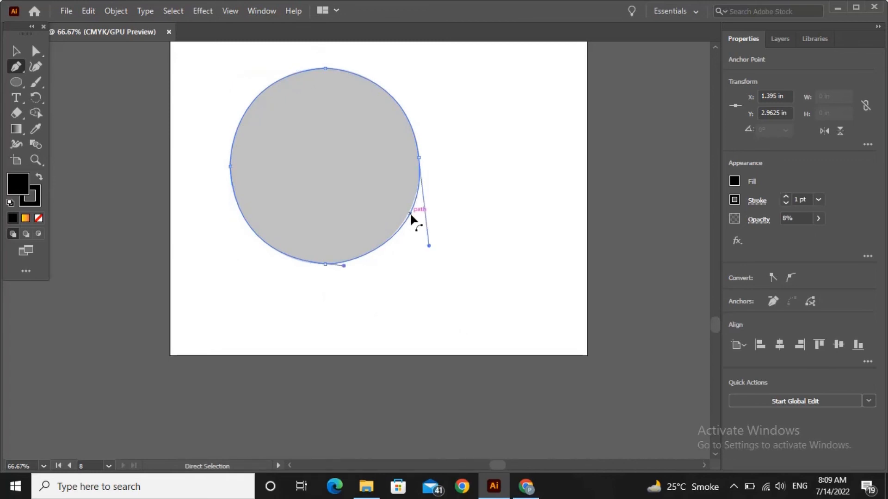
pyautogui.moveTo(409, 212); pyautogui.dragTo(427, 238)
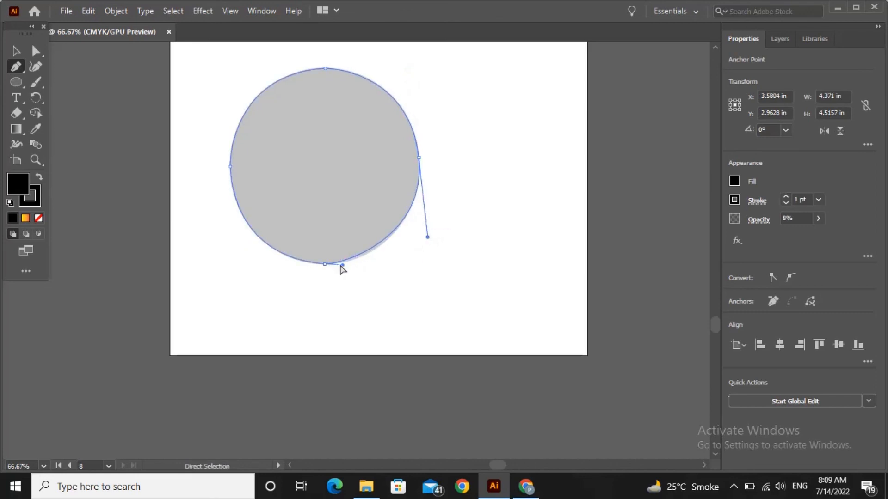
# - Adjust the bottom anchor's direction handles to fit the traced path's lower curves to the ellipse
pyautogui.moveTo(341, 265); pyautogui.dragTo(341, 269)
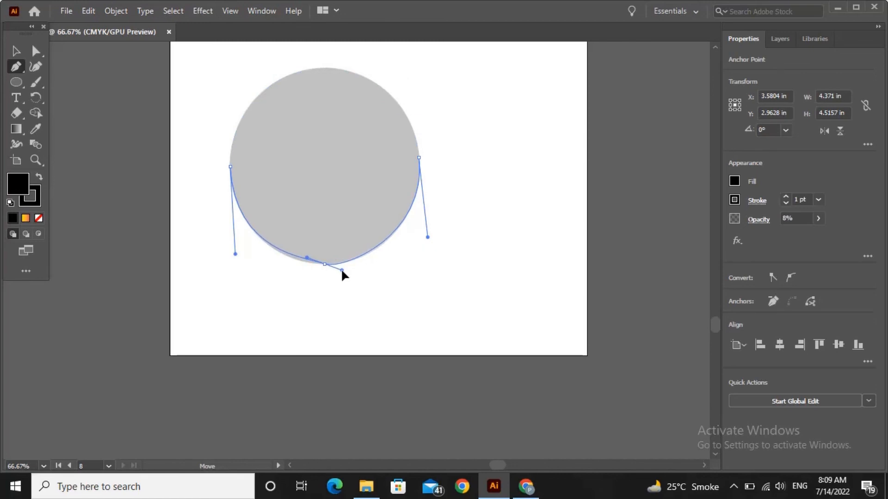
pyautogui.keyDown('ctrl'); pyautogui.click(342, 270); pyautogui.keyUp('ctrl')
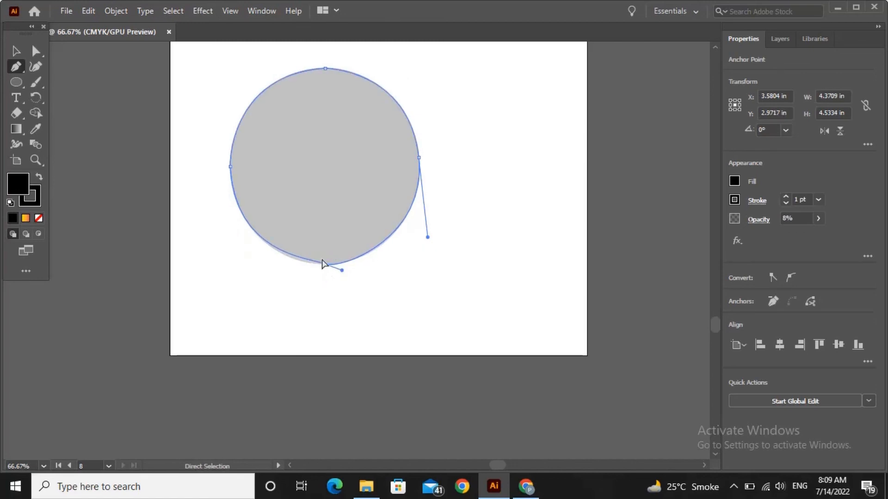
pyautogui.keyDown('ctrl'); pyautogui.click(307, 260); pyautogui.keyUp('ctrl')
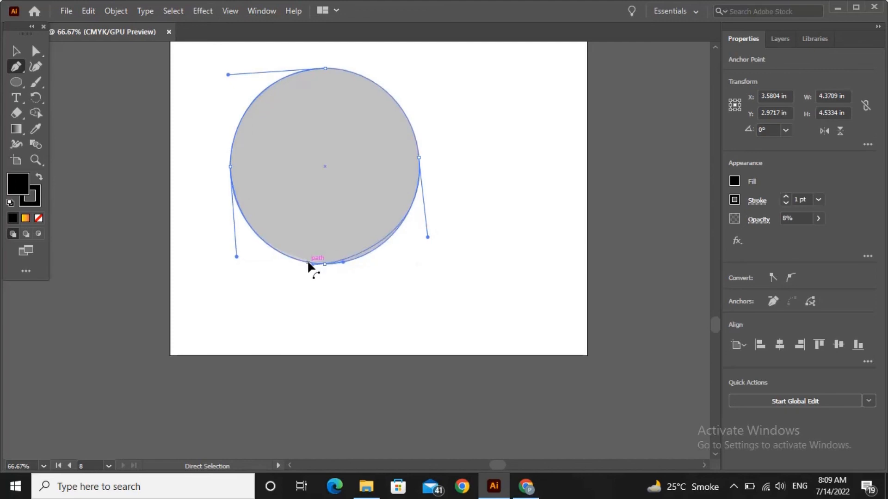
pyautogui.moveTo(308, 262); pyautogui.dragTo(374, 243)
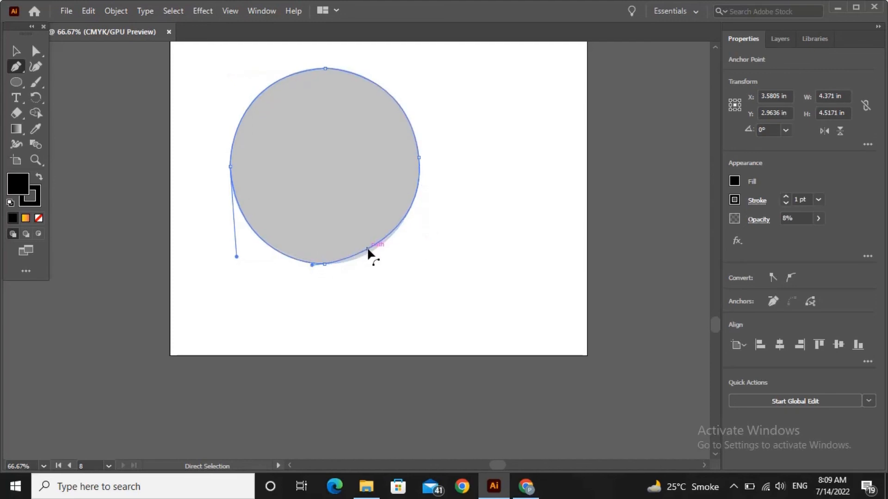
# - Add an anchor on the lower-right curve and move it outward to the ellipse's edge at about X 4.63 in, Y 4.94 in
pyautogui.click(368, 250)
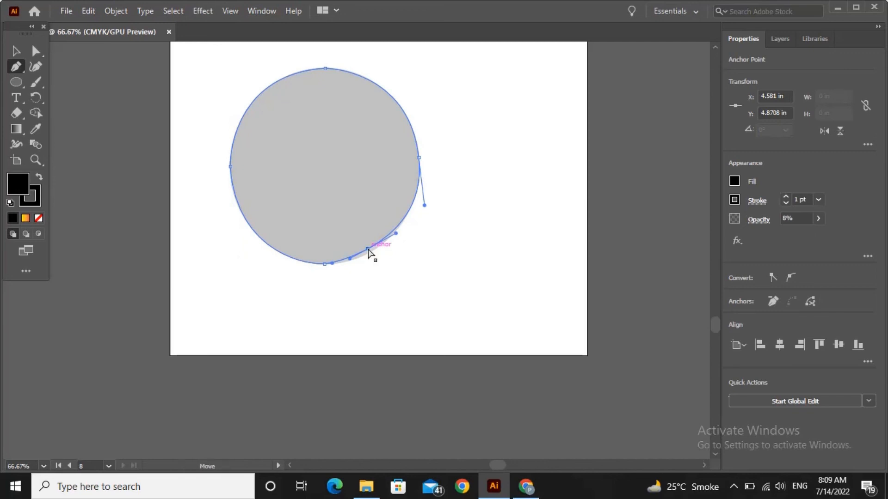
pyautogui.moveTo(369, 249); pyautogui.dragTo(370, 251)
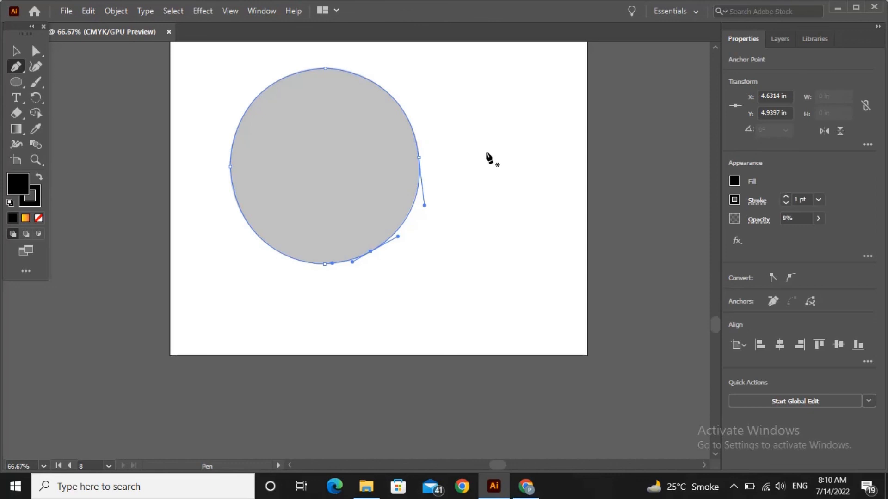
# - Move the traced path off the ellipse to about X 8.23 in, Y 3.07 in and raise its opacity to 100%
pyautogui.press('v')
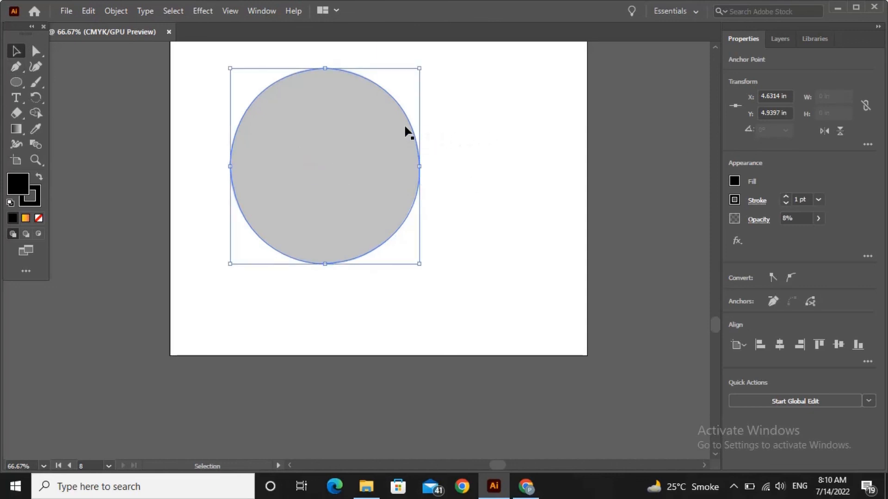
pyautogui.moveTo(406, 133); pyautogui.dragTo(606, 131)
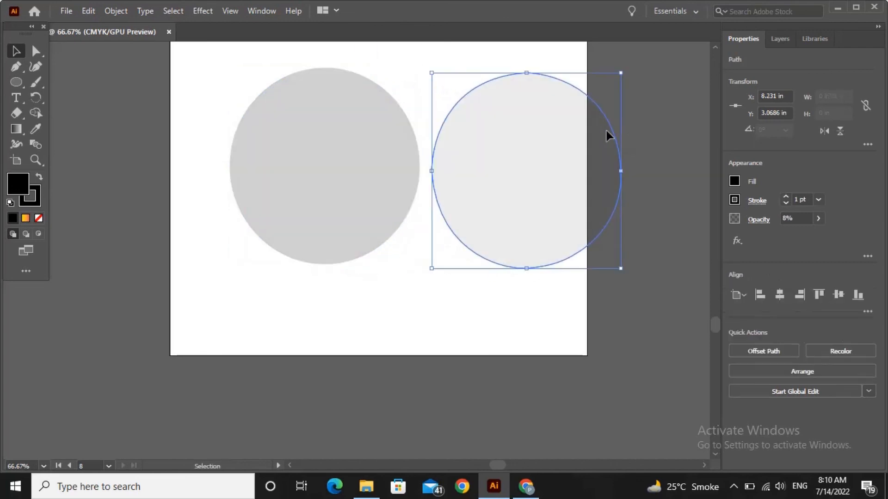
pyautogui.click(818, 218)
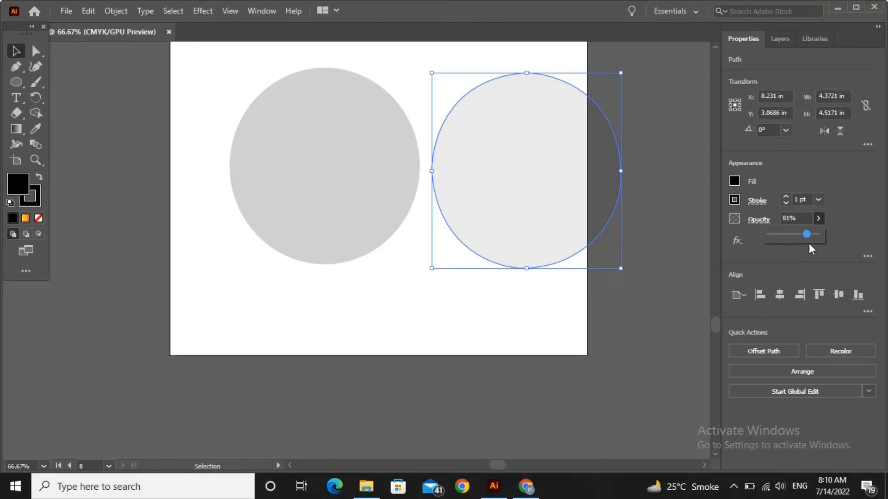
pyautogui.moveTo(808, 245); pyautogui.dragTo(852, 240)
# - Make the original ellipse fully opaque to match the traced copy, leaving nothing selected
pyautogui.click(289, 174)
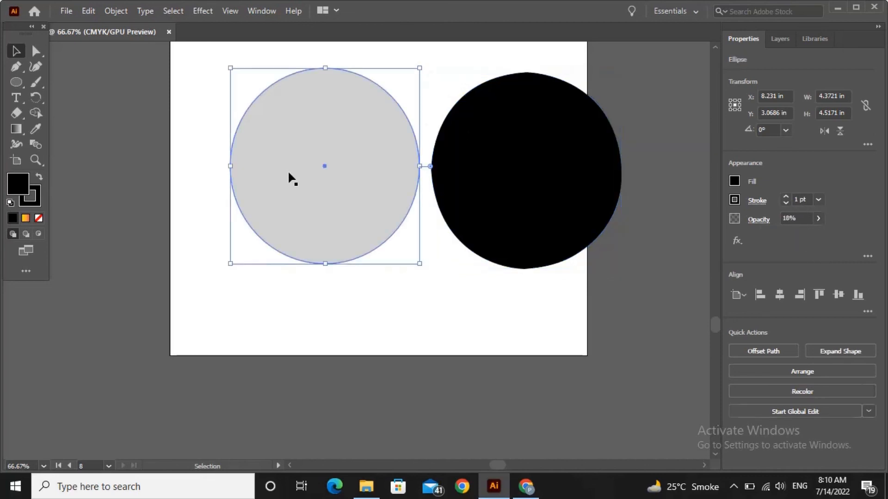
pyautogui.click(819, 218)
pyautogui.moveTo(809, 245); pyautogui.dragTo(852, 239)
pyautogui.click(648, 180)
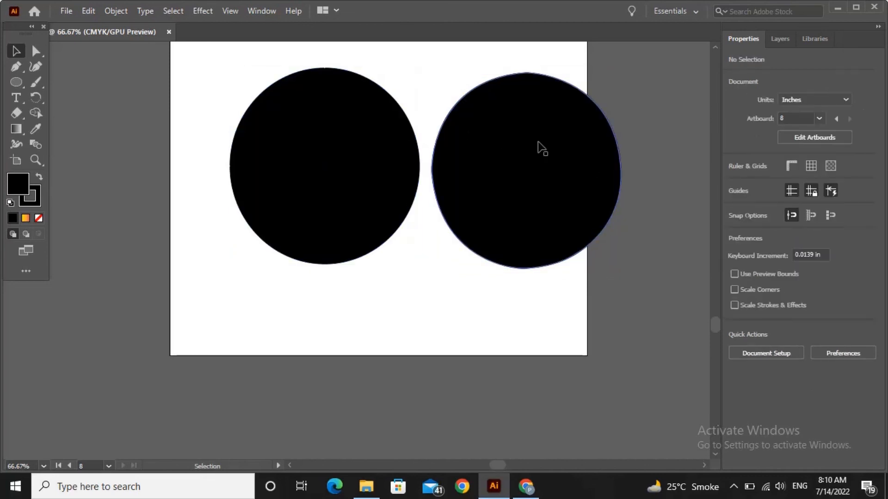
# - Nudge the traced path up beside the ellipse to about X 8.31 in, Y 2.89 in and adjust its height to 4.515 in
pyautogui.moveTo(538, 142); pyautogui.dragTo(541, 134)
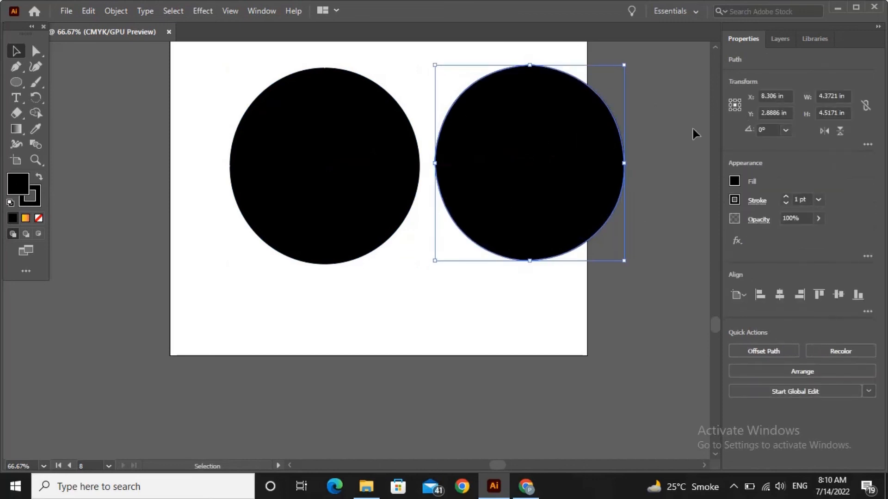
pyautogui.moveTo(533, 262); pyautogui.dragTo(531, 261)
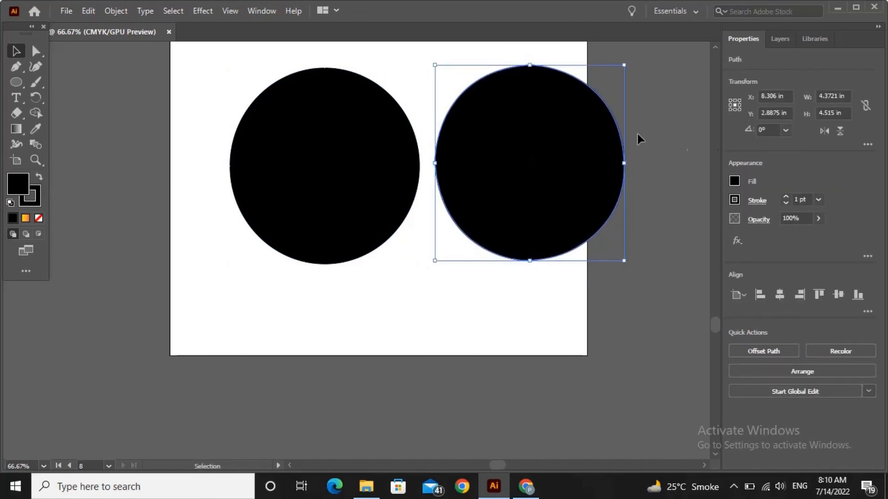